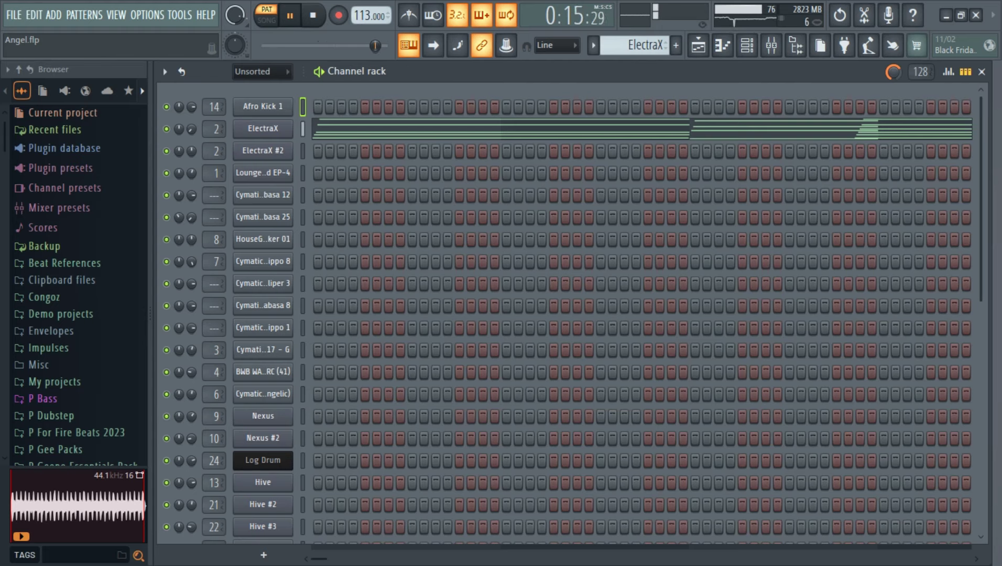
Step: Stop the ElectraX pattern, then play the ElectraX #2 pattern and open that channel's instrument
{"action": "key", "text": "space"}
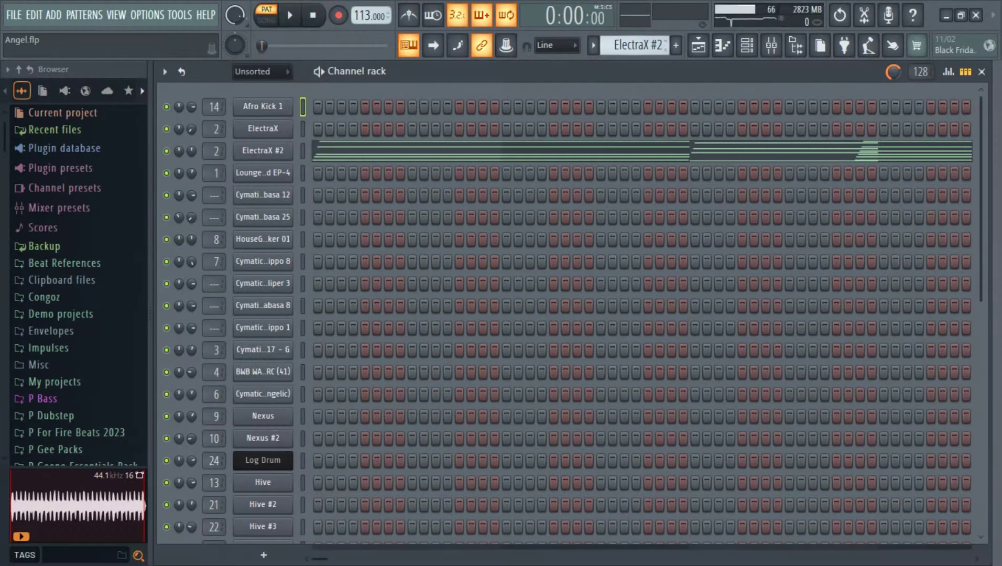
{"action": "key", "text": "space"}
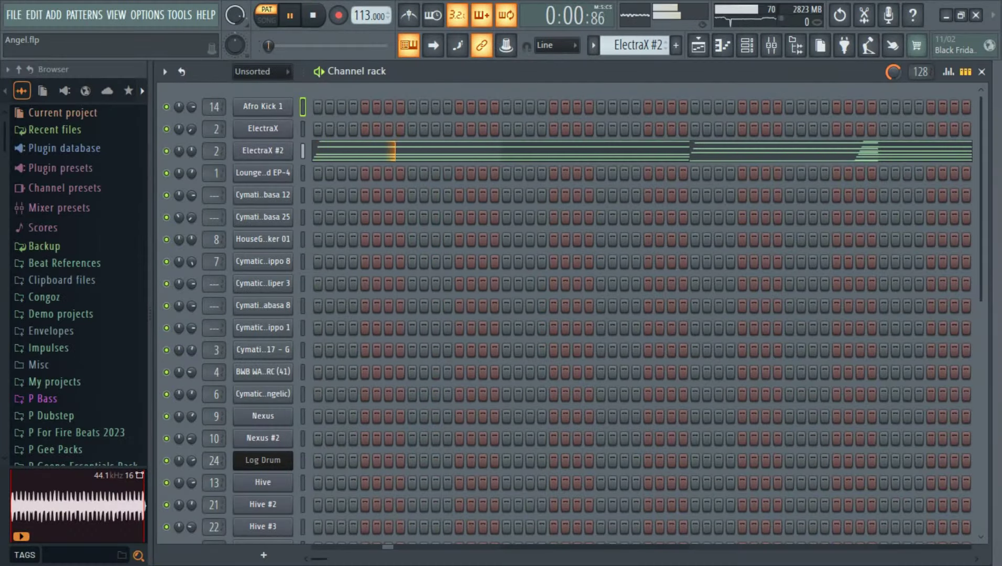
{"action": "left_click", "coordinate": [263, 151]}
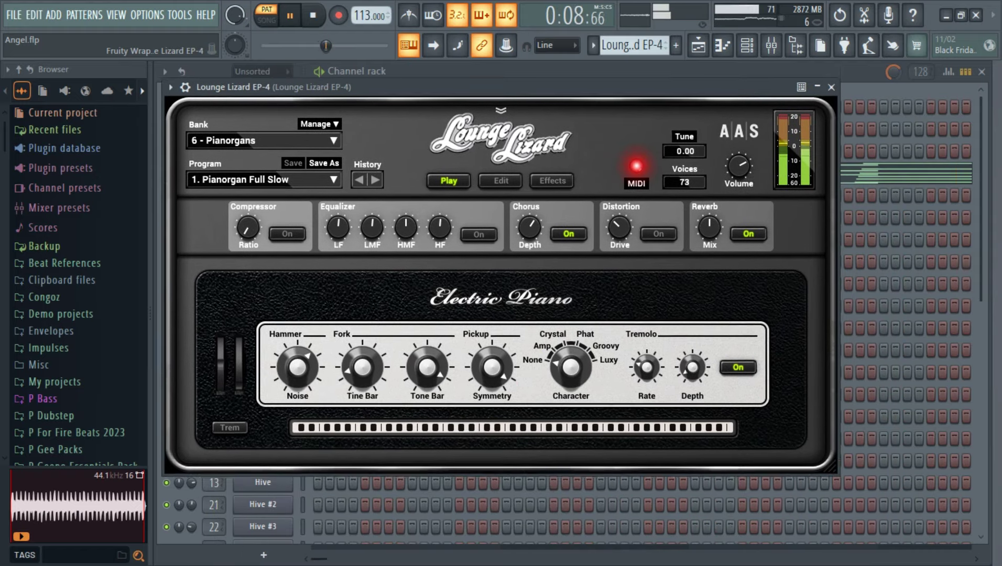
Step: Close the Lounge Lizard EP-4 instrument, stop its pattern and audition the Cymatics Cabasa 25 pattern
{"action": "left_click_drag", "start_coordinate": [471, 87], "coordinate": [463, 70]}
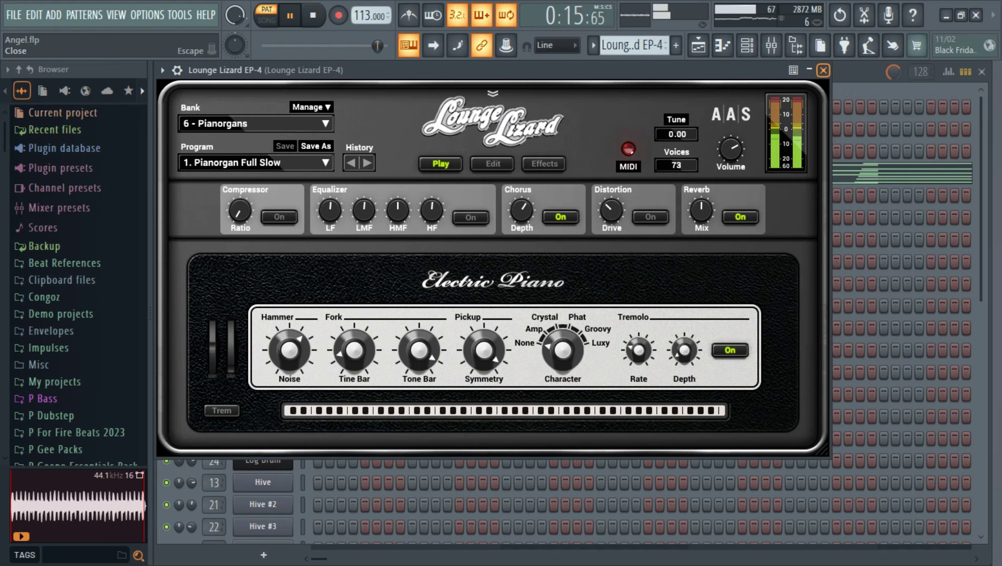
{"action": "left_click", "coordinate": [823, 70]}
{"action": "left_click", "coordinate": [313, 16]}
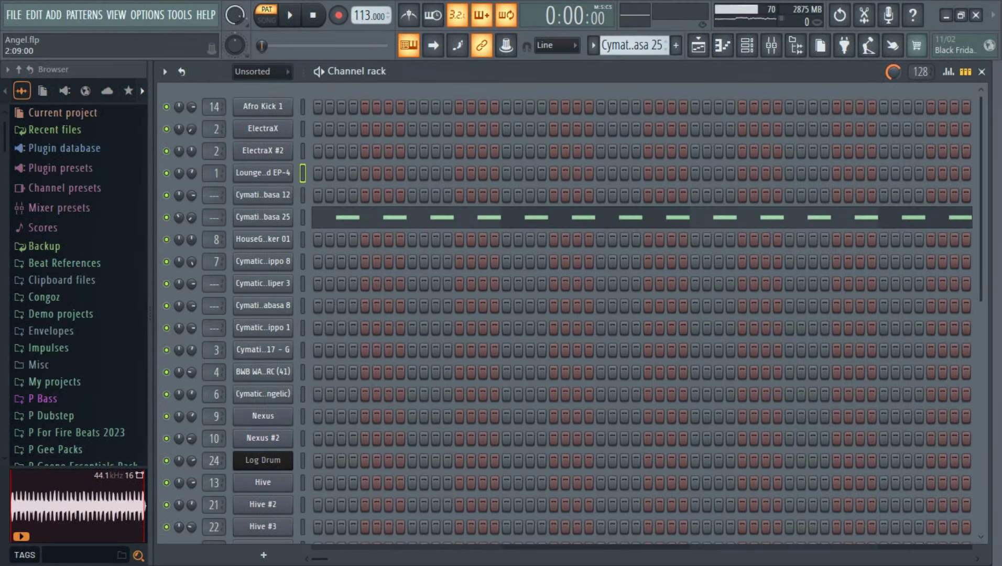
{"action": "key", "text": "space"}
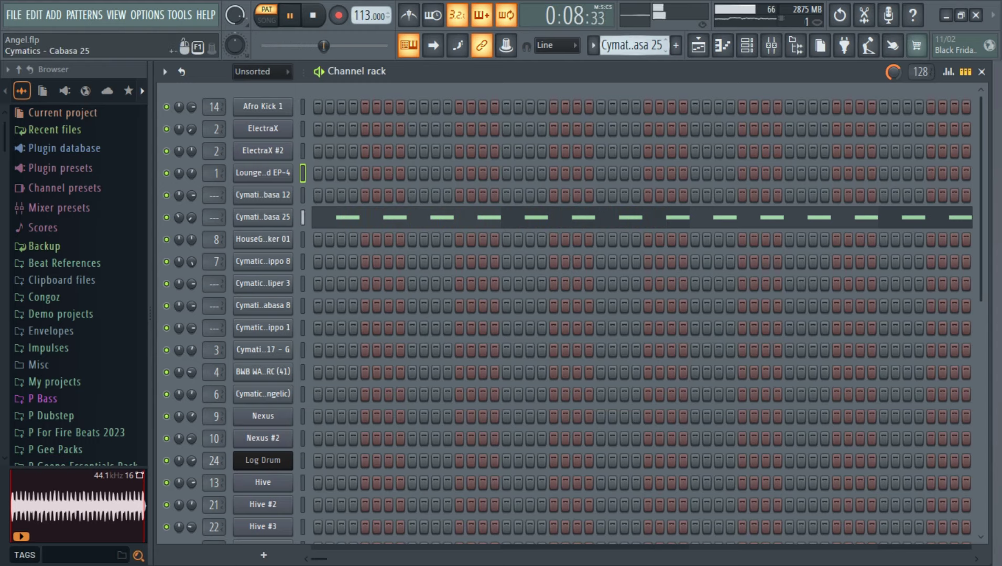
{"action": "key", "text": "space"}
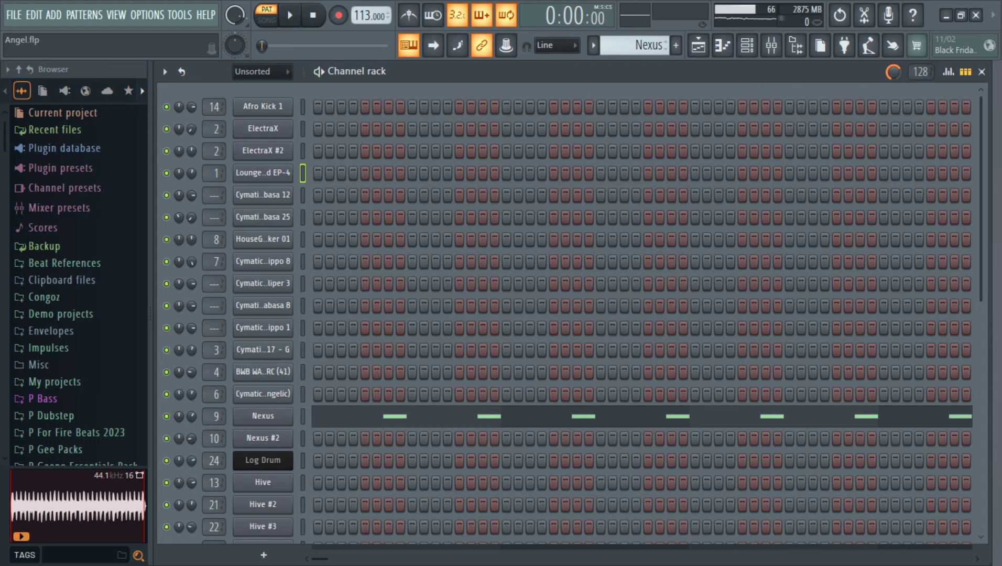
Step: Set the amp modifier attack of the Nexus channel's instrument to 18 while its pattern plays
{"action": "key", "text": "space"}
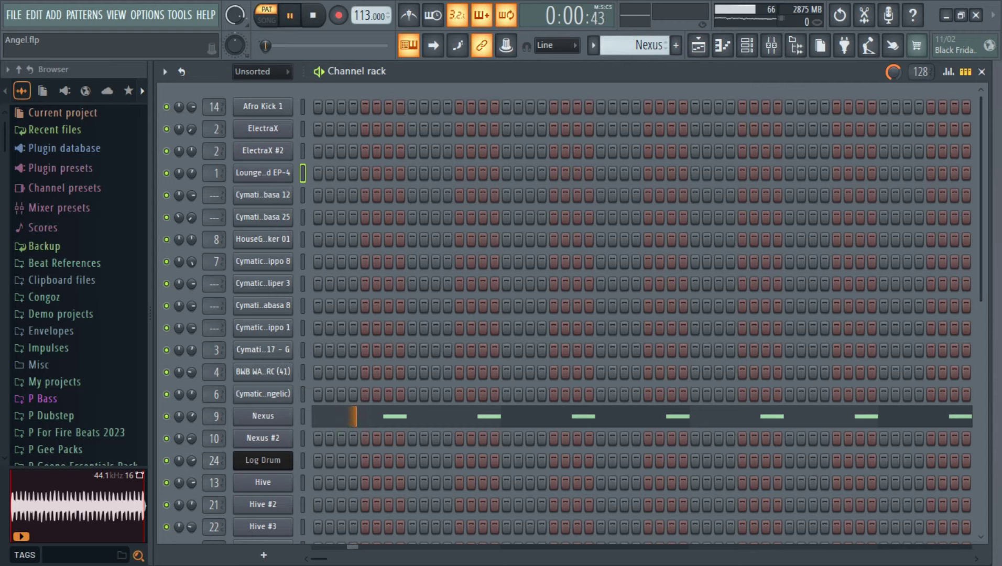
{"action": "left_click", "coordinate": [263, 416]}
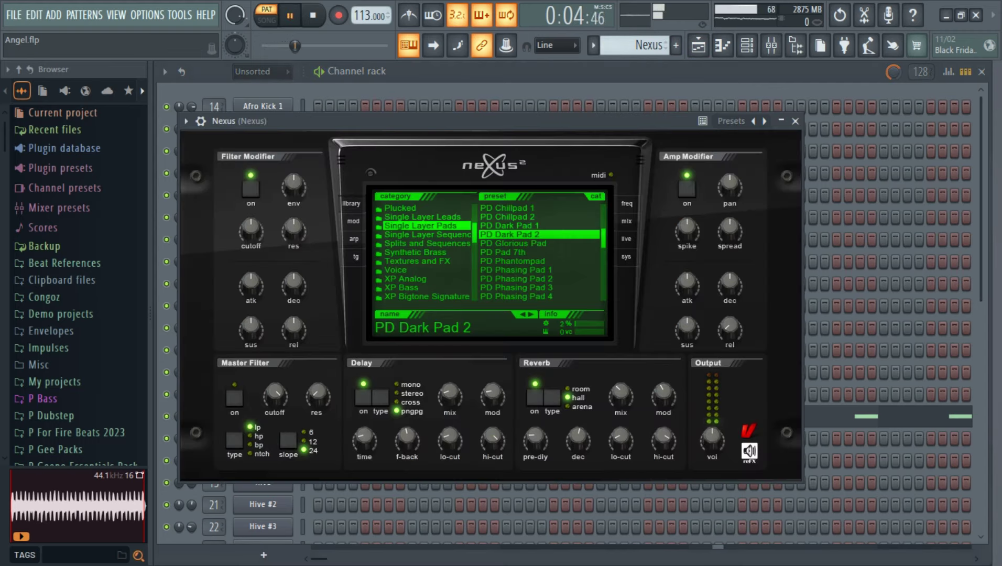
{"action": "left_click_drag", "start_coordinate": [687, 285], "coordinate": [687, 270]}
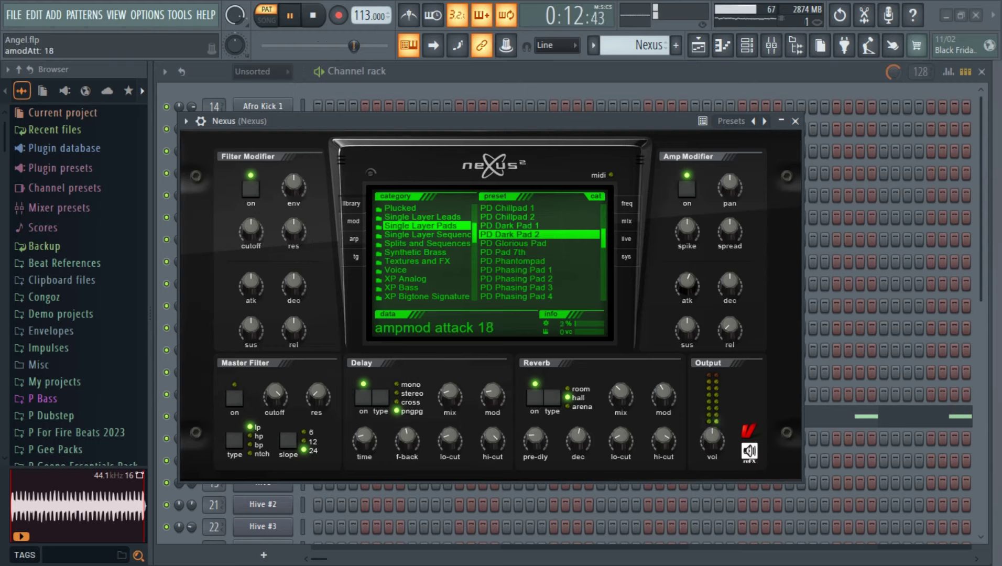
{"action": "left_click", "coordinate": [795, 122]}
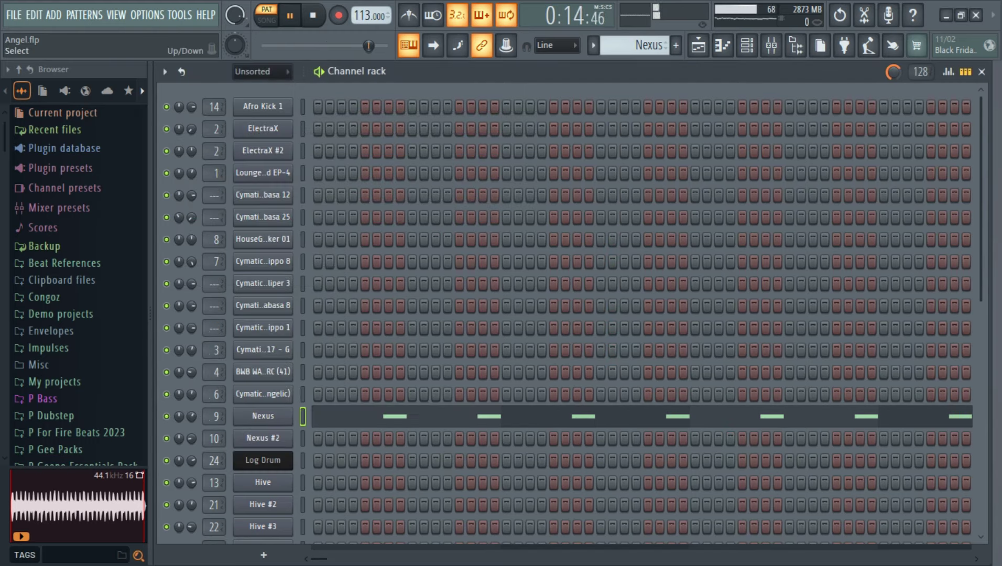
{"action": "key", "text": "space"}
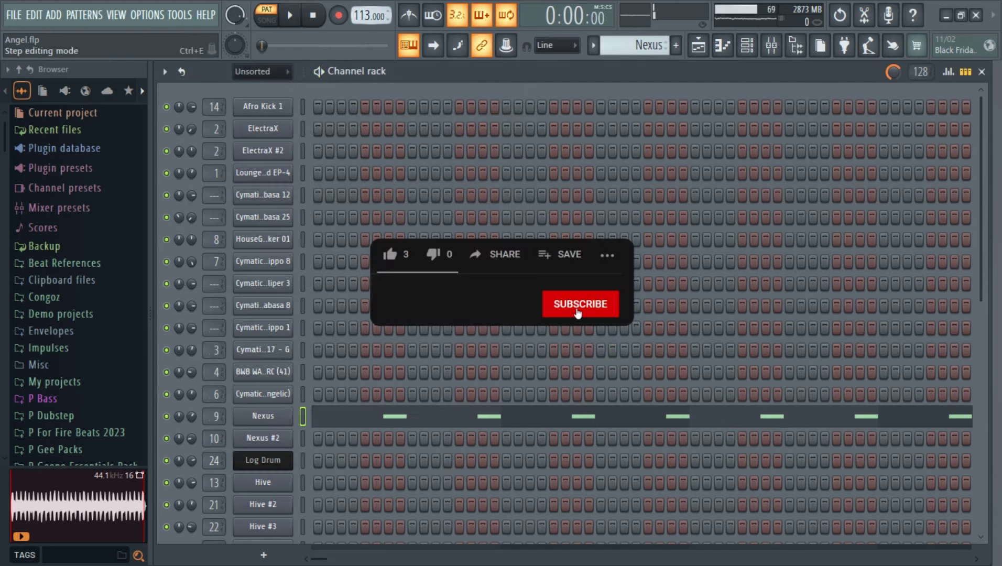
Step: Switch to the Nexus #2 pattern, play it and inspect the preset loaded in its instrument
{"action": "left_click", "coordinate": [633, 45]}
{"action": "left_click", "coordinate": [272, 365]}
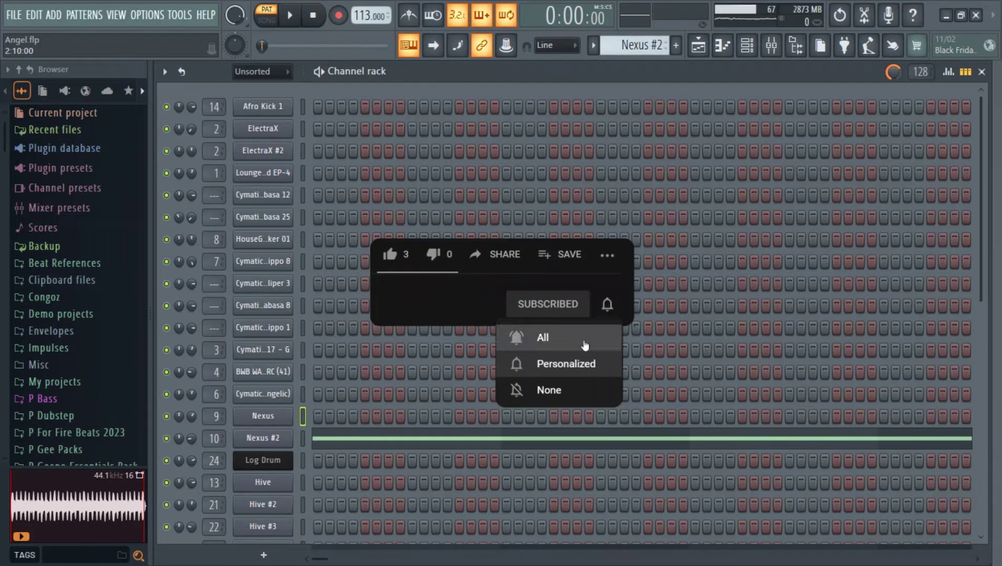
{"action": "key", "text": "space"}
{"action": "left_click", "coordinate": [263, 438]}
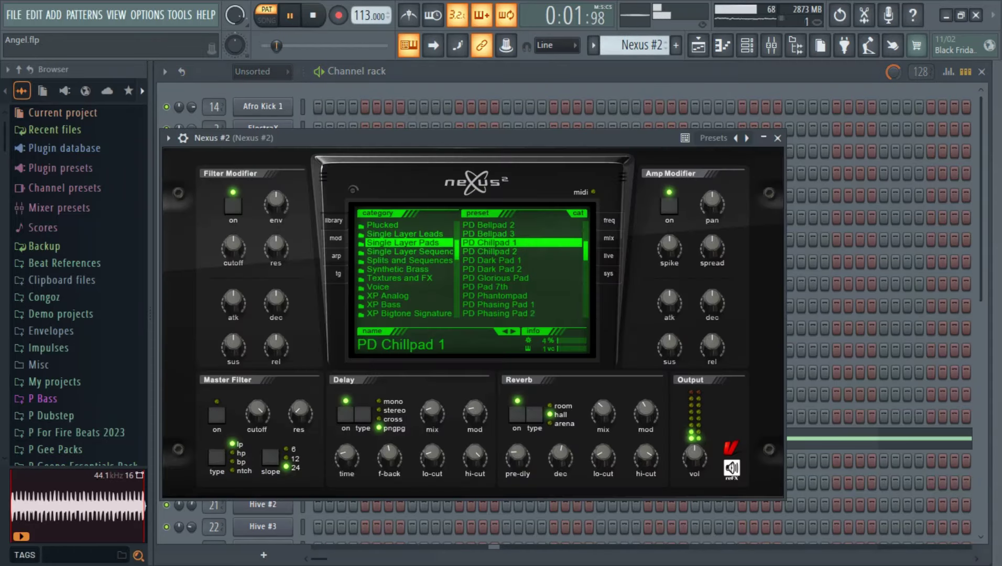
{"action": "left_click_drag", "start_coordinate": [576, 138], "coordinate": [580, 107]}
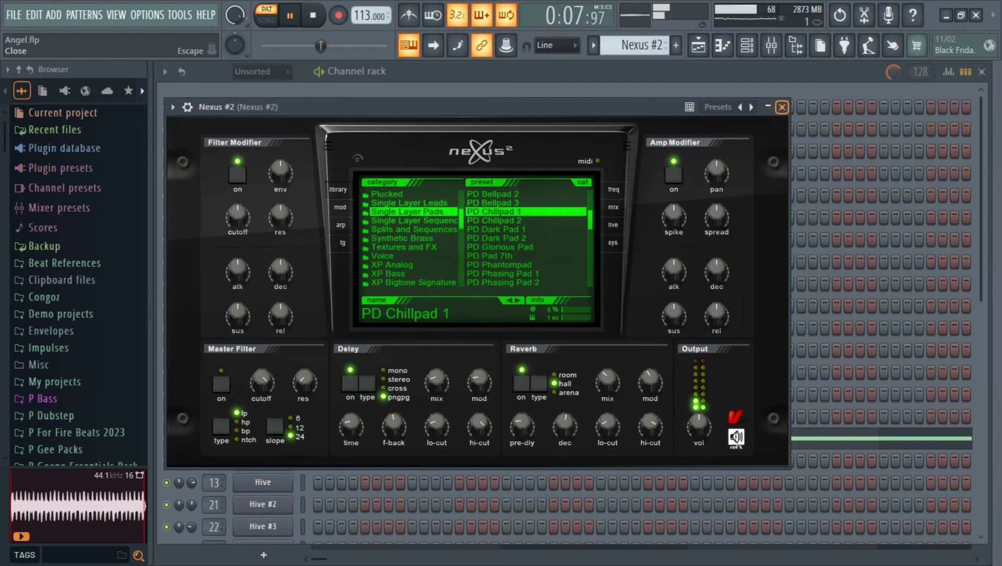
{"action": "left_click", "coordinate": [782, 107]}
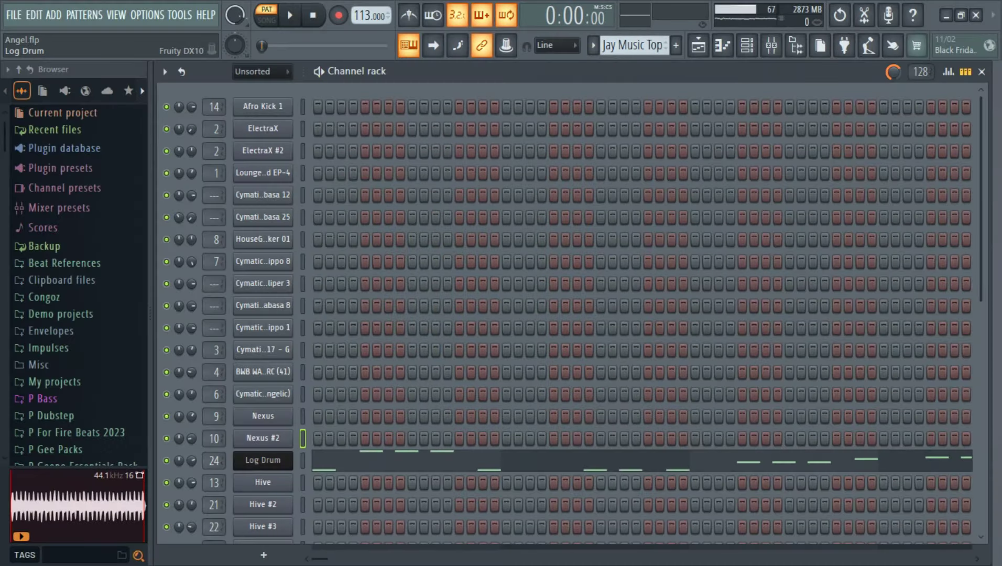
Step: Play the Jay Music Top pattern and inspect the Log Drum channel's Fruity DX10 settings
{"action": "key", "text": "space"}
{"action": "left_click", "coordinate": [263, 460]}
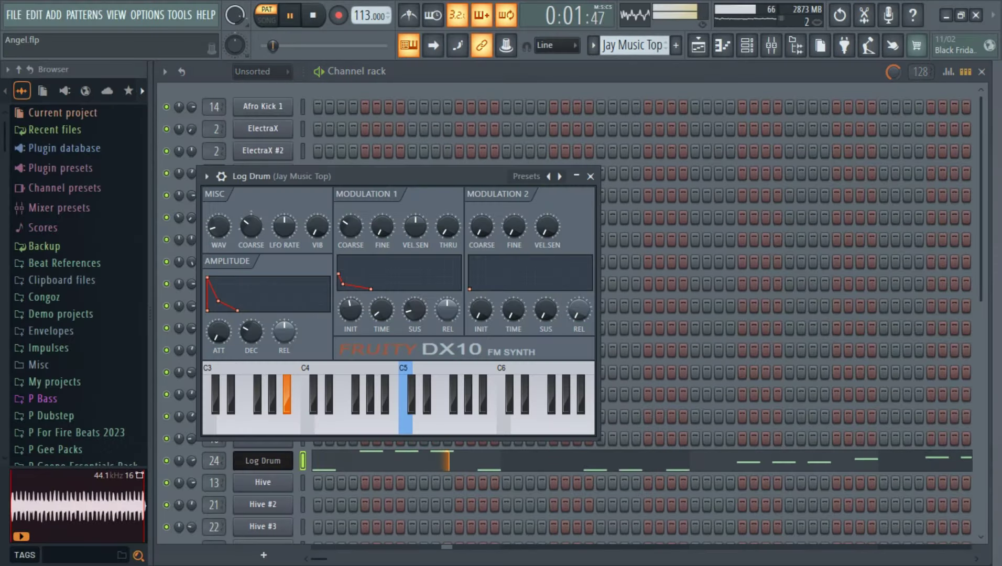
{"action": "left_click", "coordinate": [591, 176]}
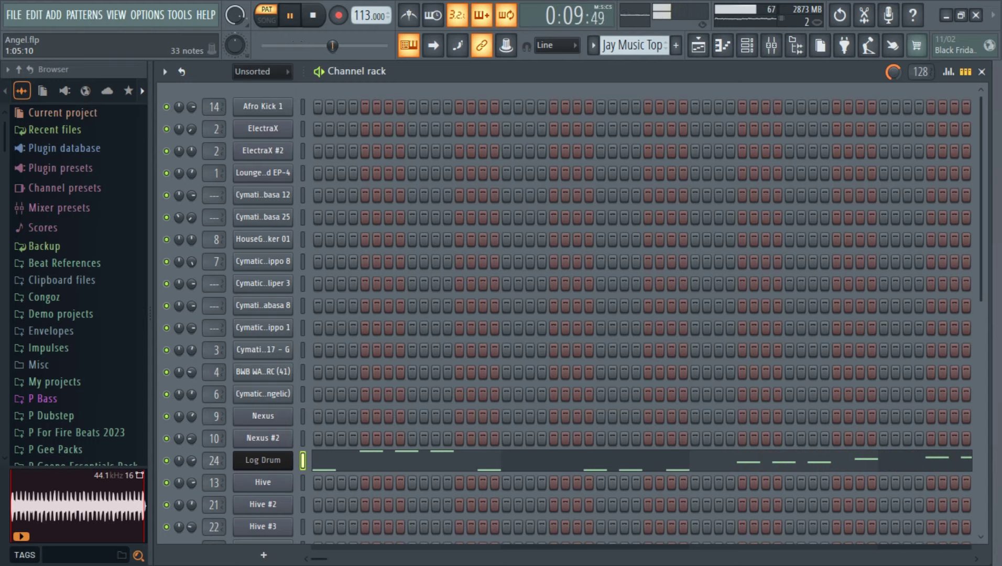
{"action": "key", "text": "space"}
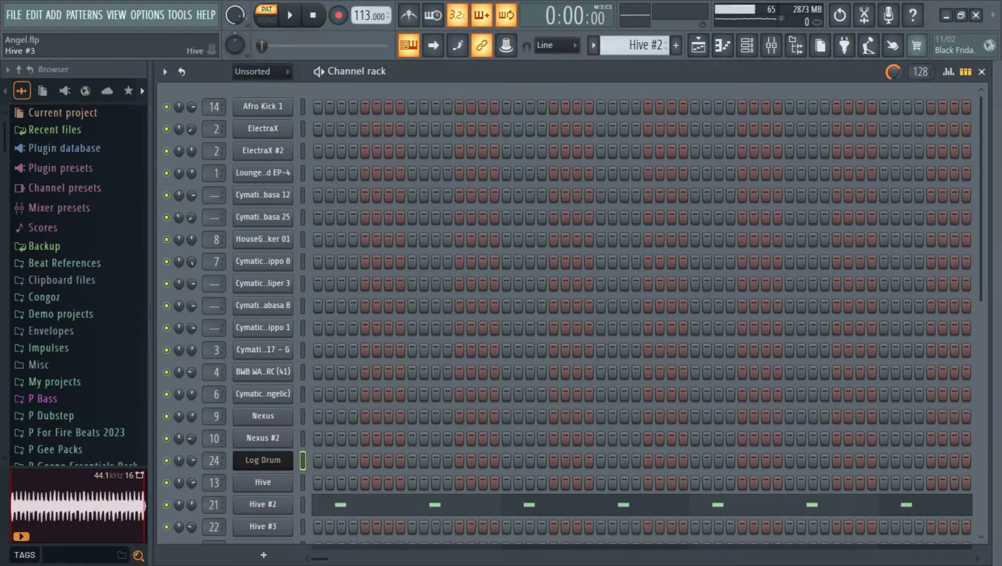
Step: Play the Hive #2 pattern and inspect the preset loaded in its Hive synth
{"action": "key", "text": "space"}
{"action": "left_click", "coordinate": [263, 505]}
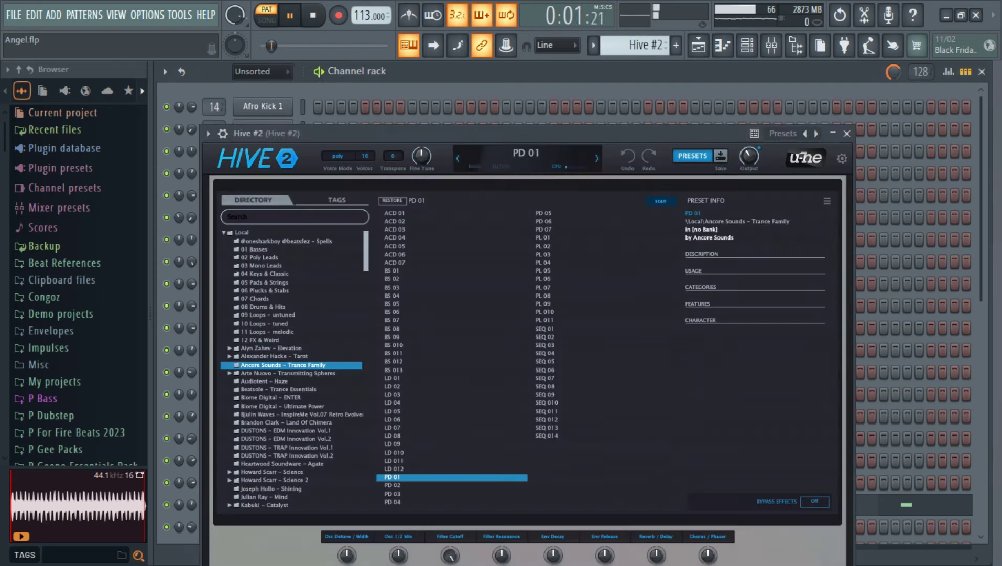
{"action": "left_click_drag", "start_coordinate": [398, 133], "coordinate": [352, 70]}
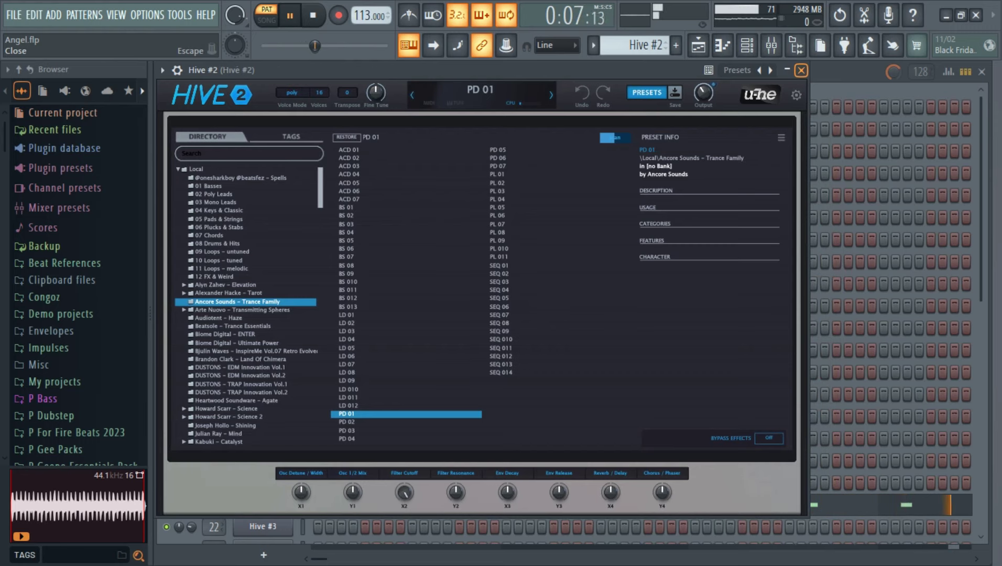
{"action": "left_click", "coordinate": [801, 70]}
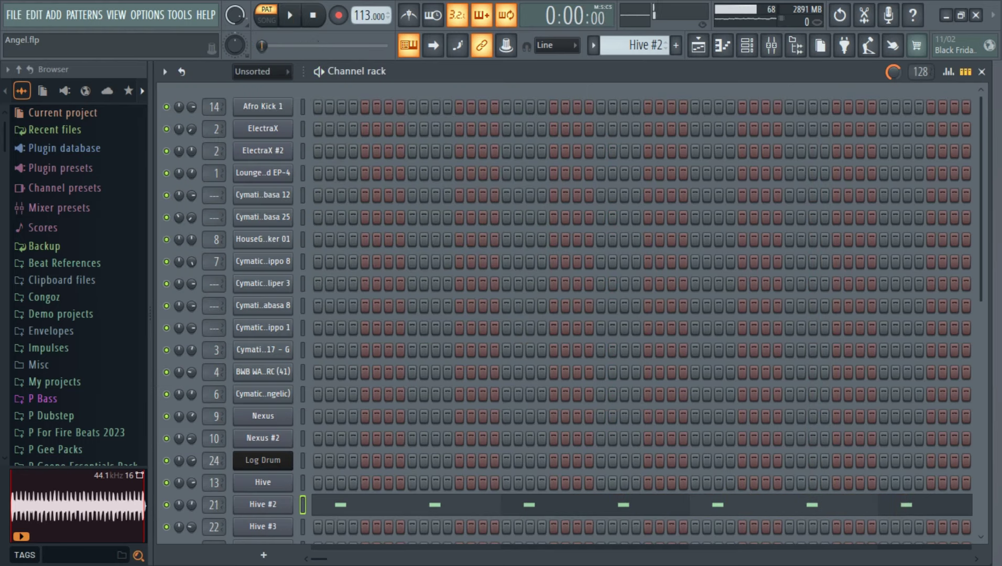
Step: Switch to the Hive #3 pattern, play it and inspect the preset loaded in its Hive synth
{"action": "scroll", "coordinate": [635, 45], "scroll_direction": "down", "scroll_amount": 1}
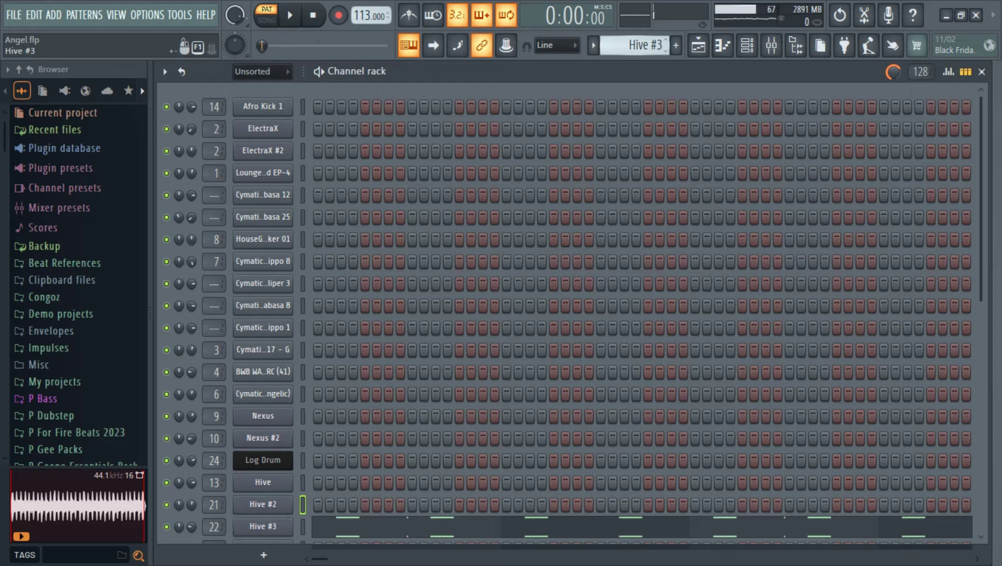
{"action": "scroll", "coordinate": [576, 314], "scroll_direction": "down", "scroll_amount": 3}
{"action": "left_click", "coordinate": [262, 394]}
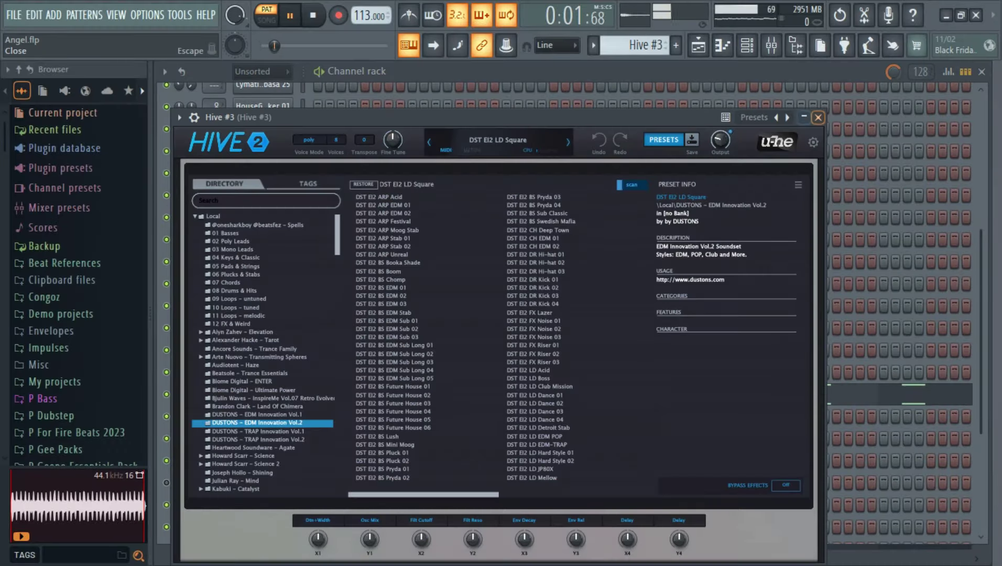
{"action": "left_click", "coordinate": [818, 117]}
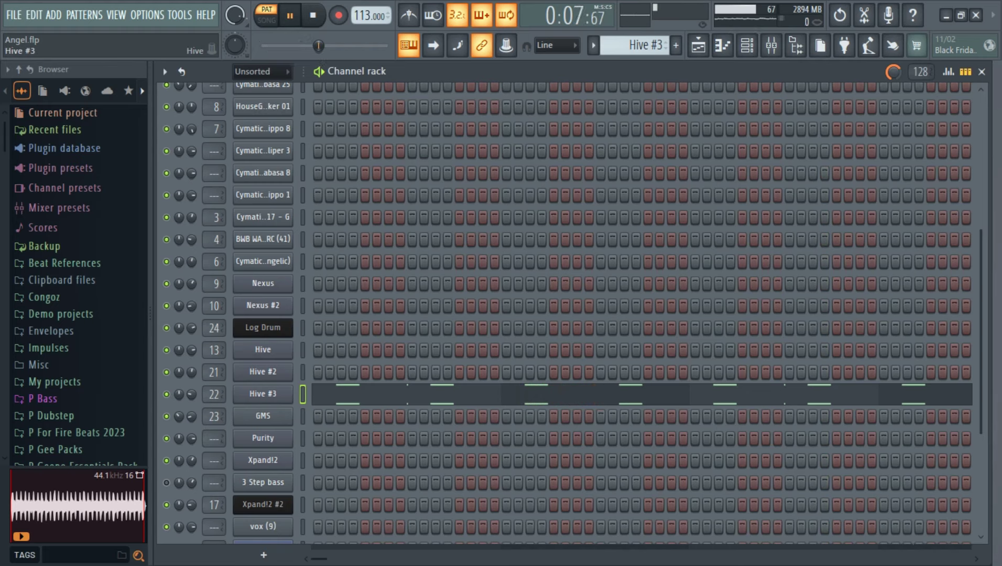
{"action": "key", "text": "space"}
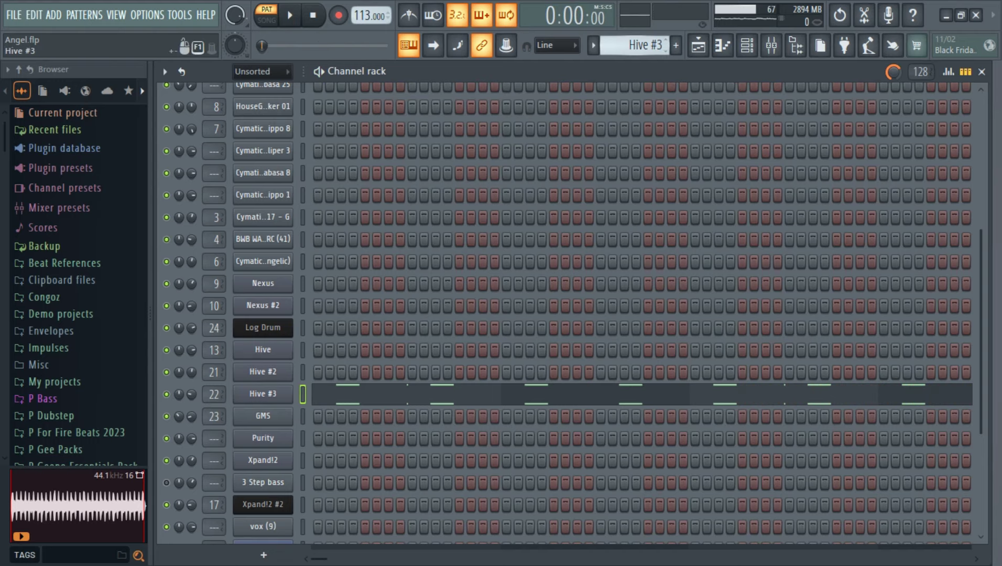
Step: Switch to the GMS pattern, play it and inspect the GMS instrument's bank, program and effects
{"action": "scroll", "coordinate": [632, 46], "scroll_direction": "down", "scroll_amount": 1}
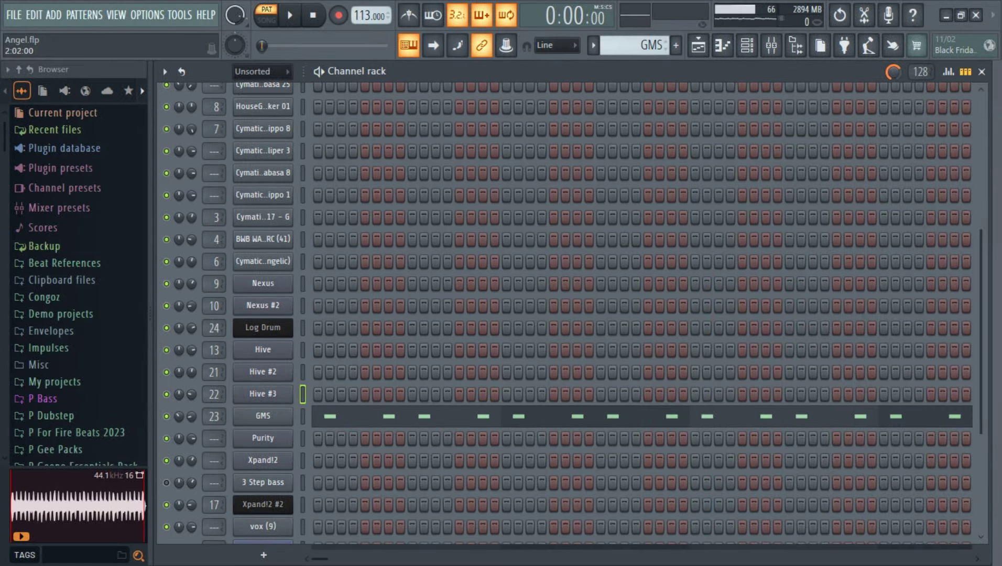
{"action": "key", "text": "space"}
{"action": "left_click", "coordinate": [263, 416]}
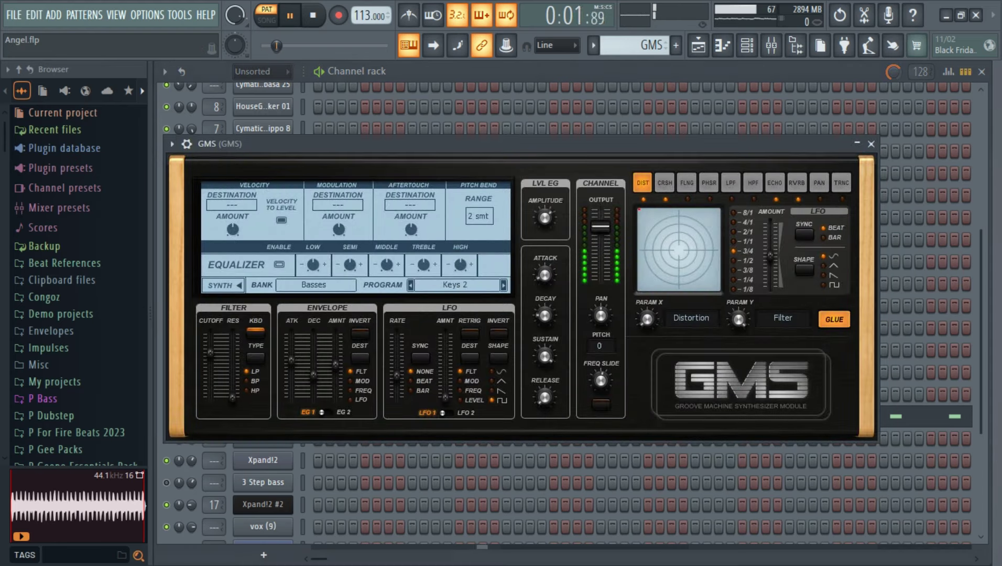
{"action": "left_click_drag", "start_coordinate": [419, 144], "coordinate": [410, 70]}
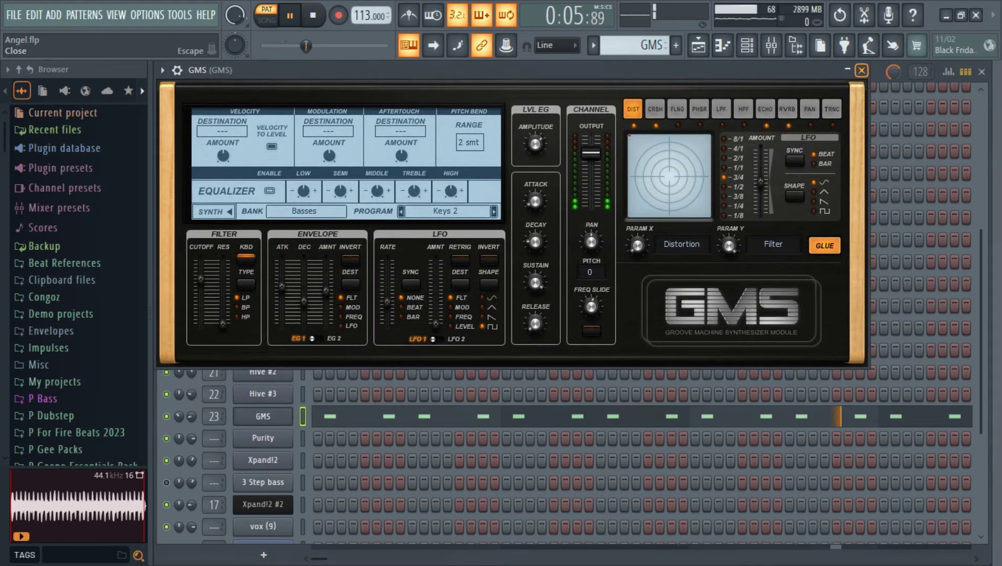
{"action": "key", "text": "space"}
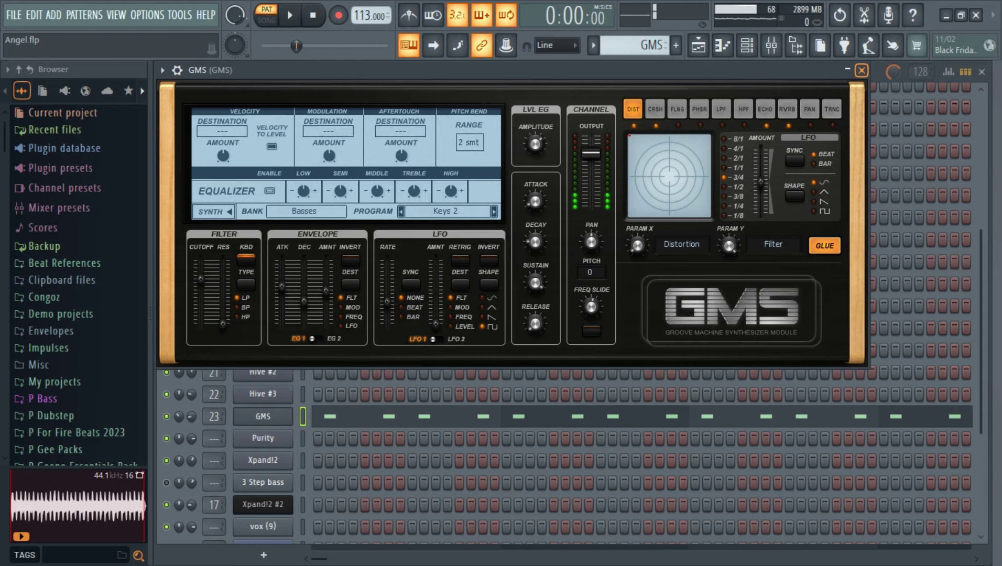
{"action": "left_click", "coordinate": [862, 70]}
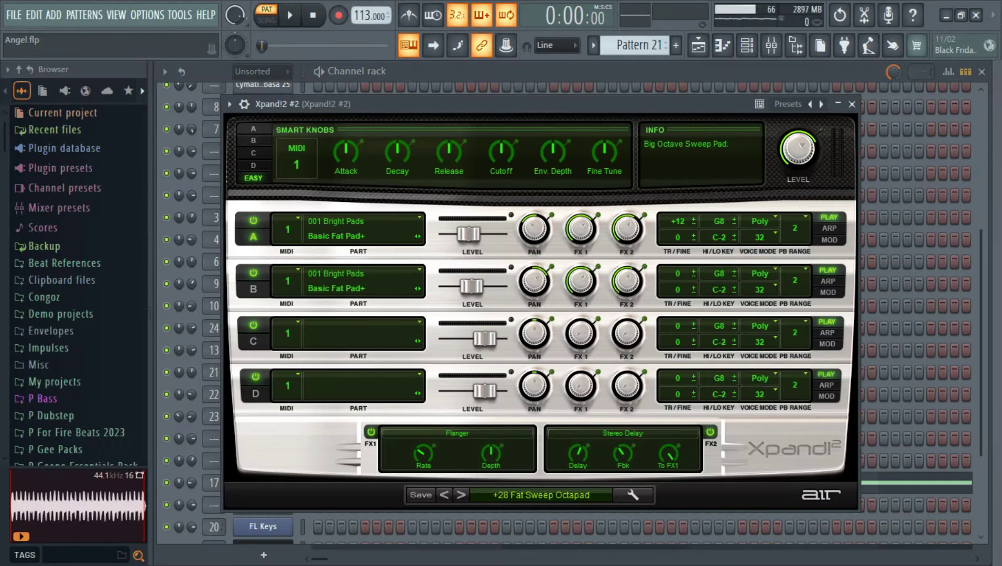
Step: Play Pattern 21 to hear the Xpand!2 #2 pad, and close the instrument
{"action": "key", "text": "space"}
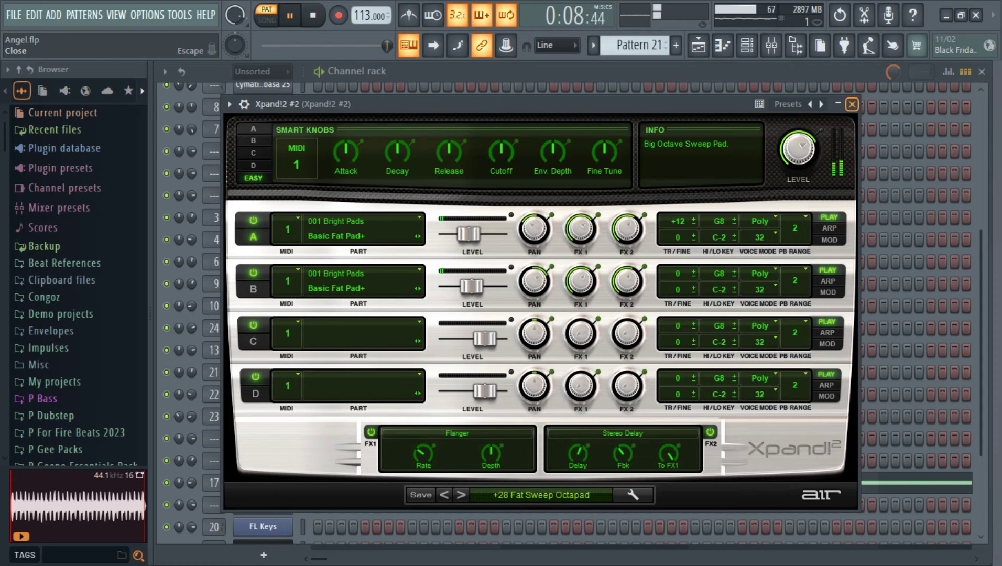
{"action": "left_click", "coordinate": [851, 103]}
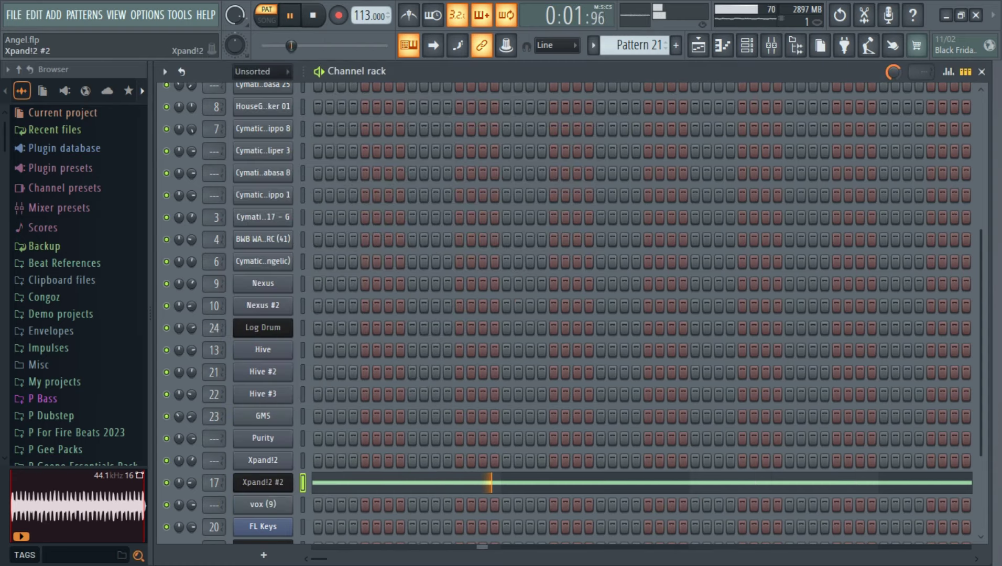
{"action": "key", "text": "space"}
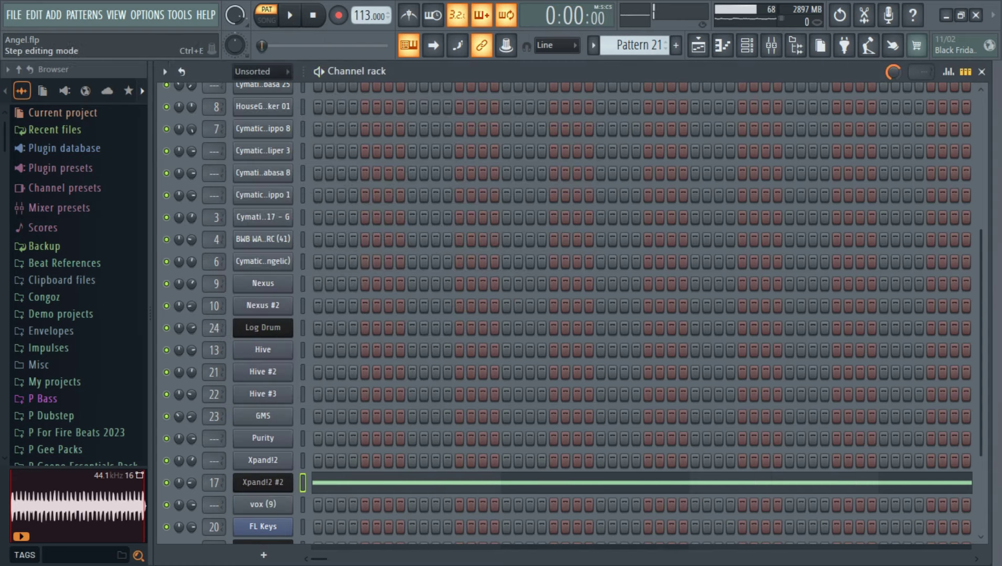
Step: Switch to Pattern 22, play it, inspect the Grand Piano sound and settings in FL Keys, and close the instrument
{"action": "key", "text": "KP_Add"}
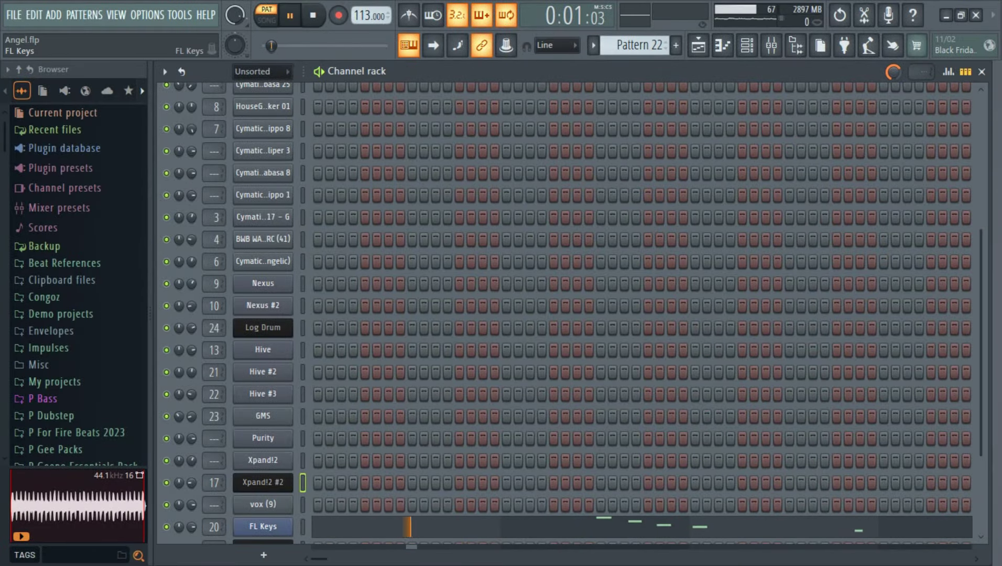
{"action": "left_click", "coordinate": [263, 527]}
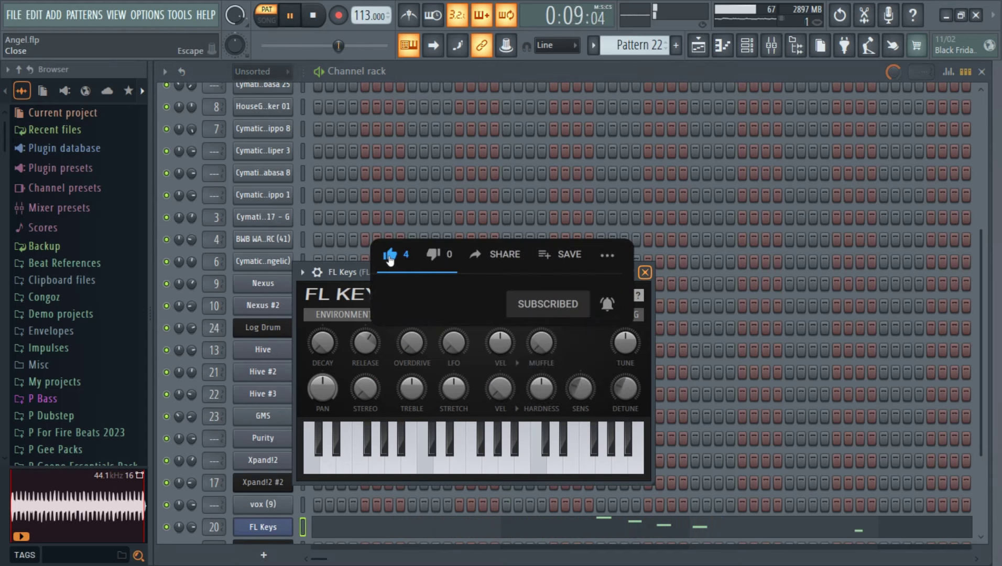
{"action": "key", "text": "space"}
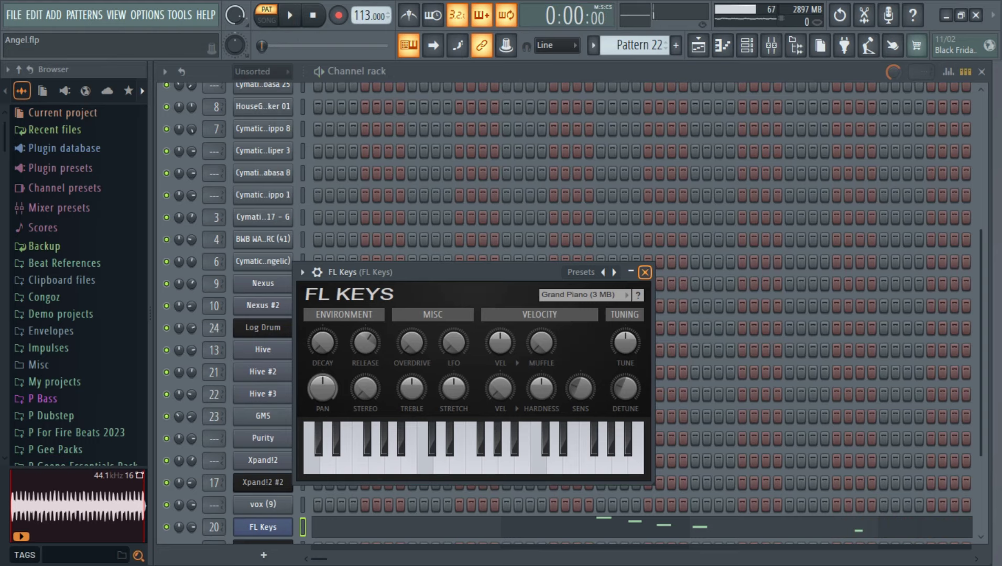
{"action": "left_click", "coordinate": [645, 271]}
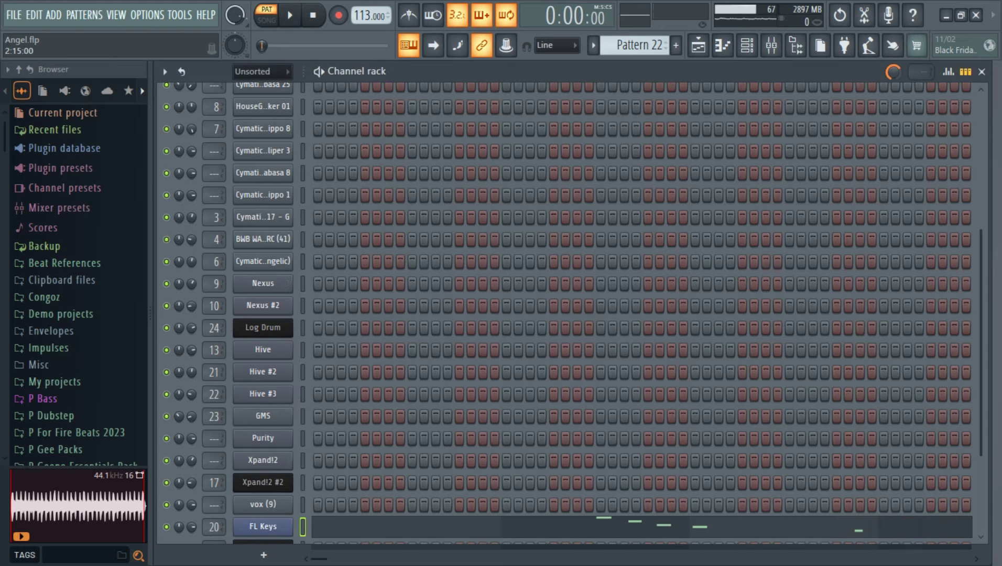
Step: Play the full arrangement from the start in the playlist in song mode, and clear the clip selection on Track 17
{"action": "scroll", "coordinate": [642, 315], "scroll_direction": "down", "scroll_amount": 3}
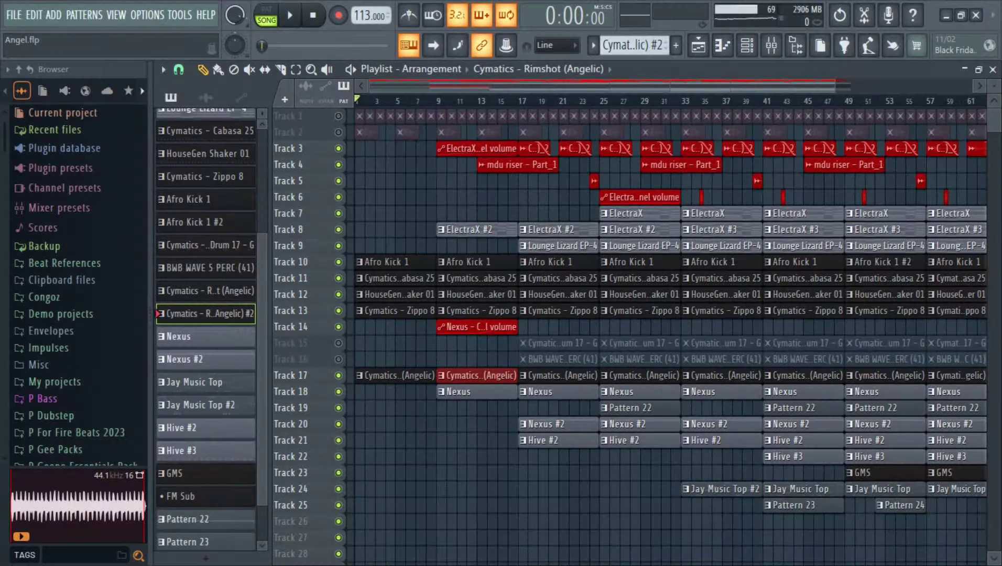
{"action": "left_click", "coordinate": [289, 15]}
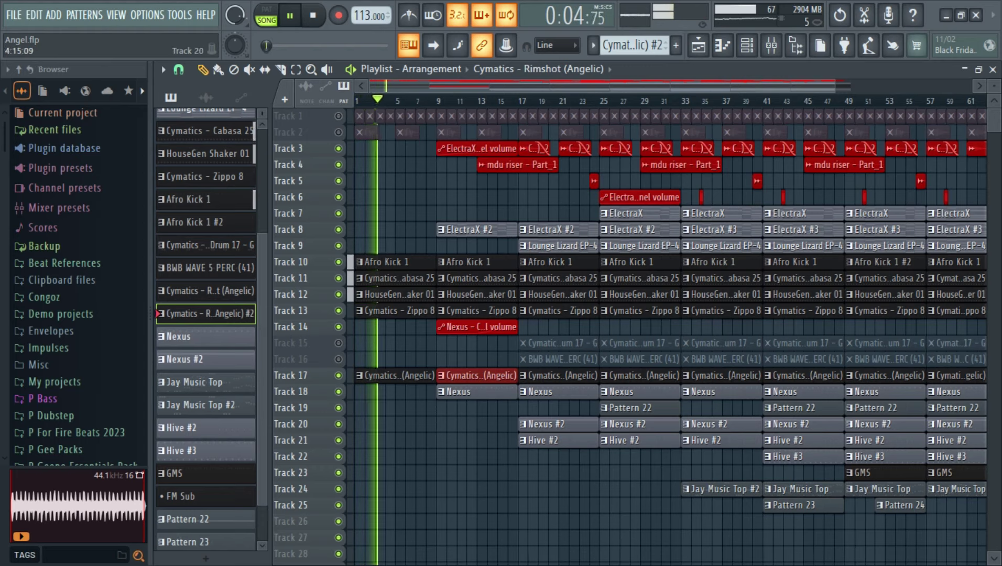
{"action": "left_click", "coordinate": [424, 522]}
{"action": "right_click", "coordinate": [424, 522]}
{"action": "scroll", "coordinate": [431, 455], "scroll_direction": "down", "scroll_amount": 1}
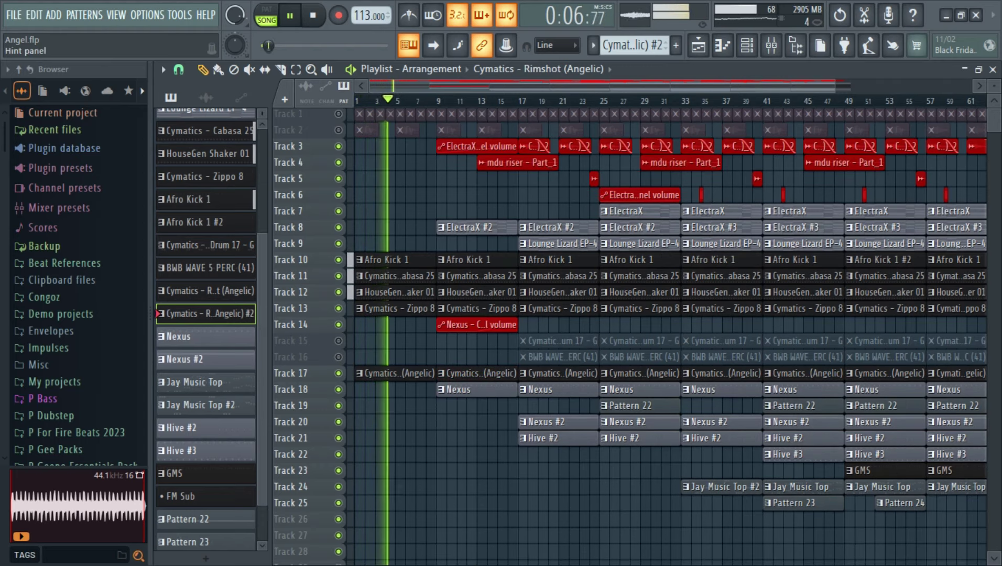